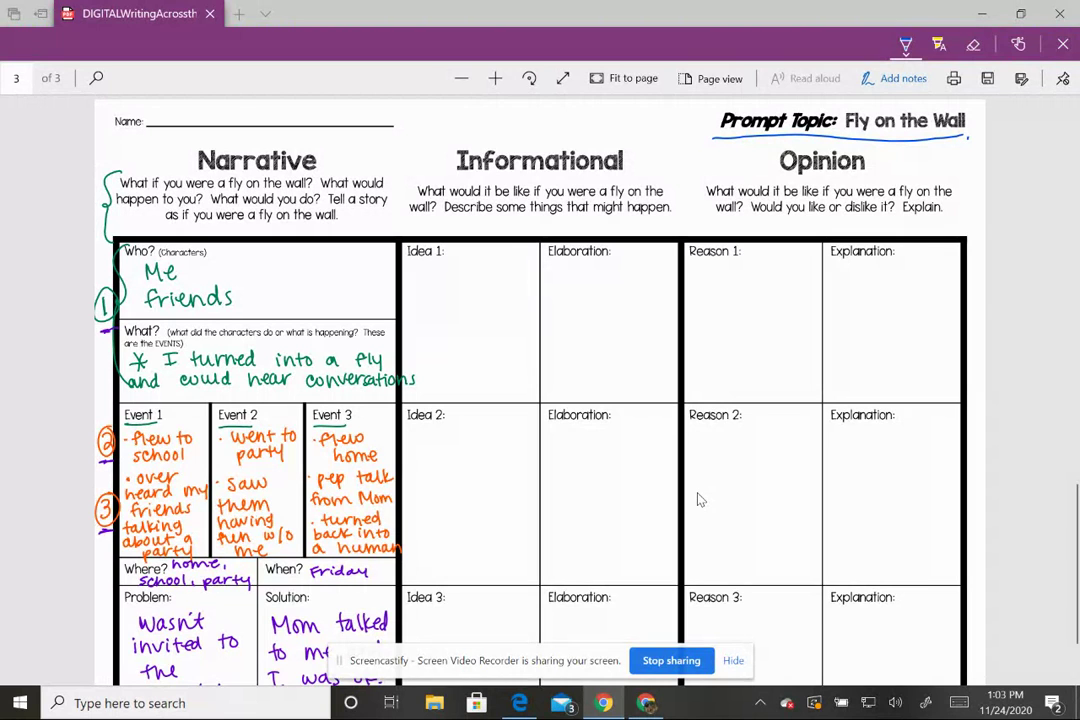
Underline the prompt topic "Fly on the Wall" again in blue and draw a bracket beside the Informational prompt question.
scroll(700, 500, down, 1)
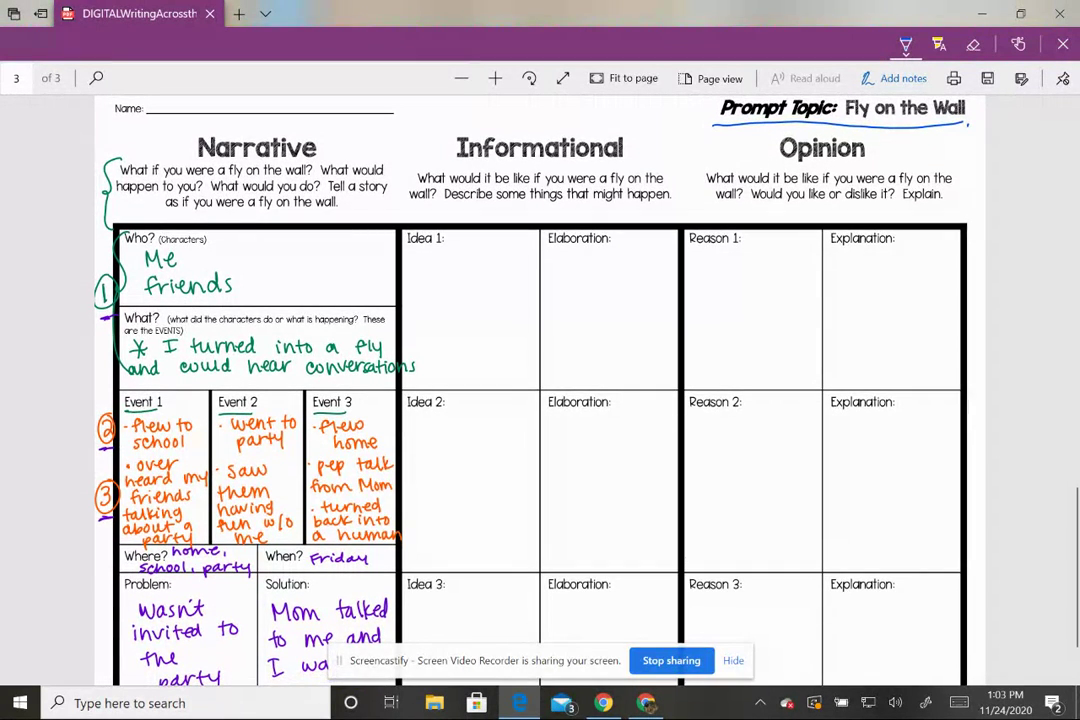
drag(715, 128, 980, 127)
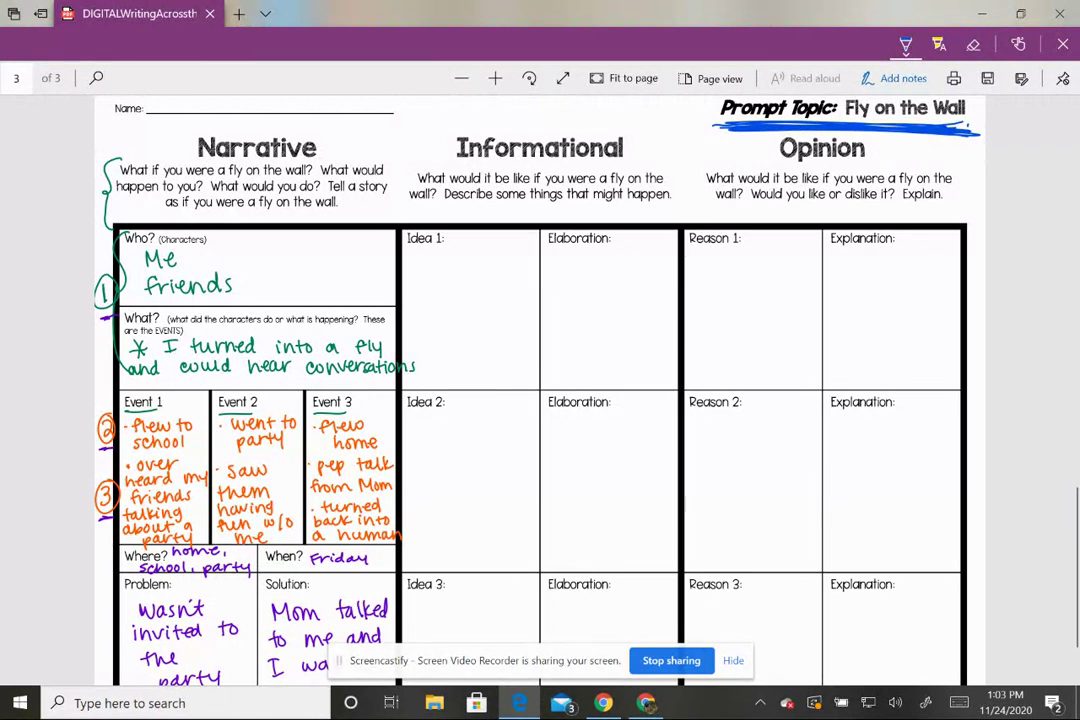
mouse_move(411, 164)
mouse_down()
mouse_move(398, 184)
mouse_move(409, 207)
mouse_up()
Handwrite "Be able to hear other people." in blue in the Idea 1 box.
mouse_move(413, 262)
mouse_down()
mouse_move(436, 276)
mouse_move(502, 270)
mouse_up()
mouse_move(418, 286)
mouse_down()
mouse_move(417, 302)
mouse_move(424, 291)
mouse_up()
drag(430, 292, 470, 300)
drag(481, 292, 484, 300)
drag(488, 300, 497, 290)
drag(417, 313, 415, 321)
mouse_move(427, 312)
mouse_down()
mouse_move(424, 325)
mouse_move(434, 315)
mouse_up()
mouse_move(441, 307)
mouse_down()
mouse_move(450, 325)
mouse_move(463, 322)
mouse_up()
mouse_move(468, 316)
mouse_down()
mouse_move(488, 328)
mouse_move(507, 318)
mouse_up()
mouse_move(513, 313)
mouse_down()
mouse_move(513, 326)
mouse_move(518, 317)
mouse_up()
drag(522, 306, 530, 318)
drag(533, 318, 533, 319)
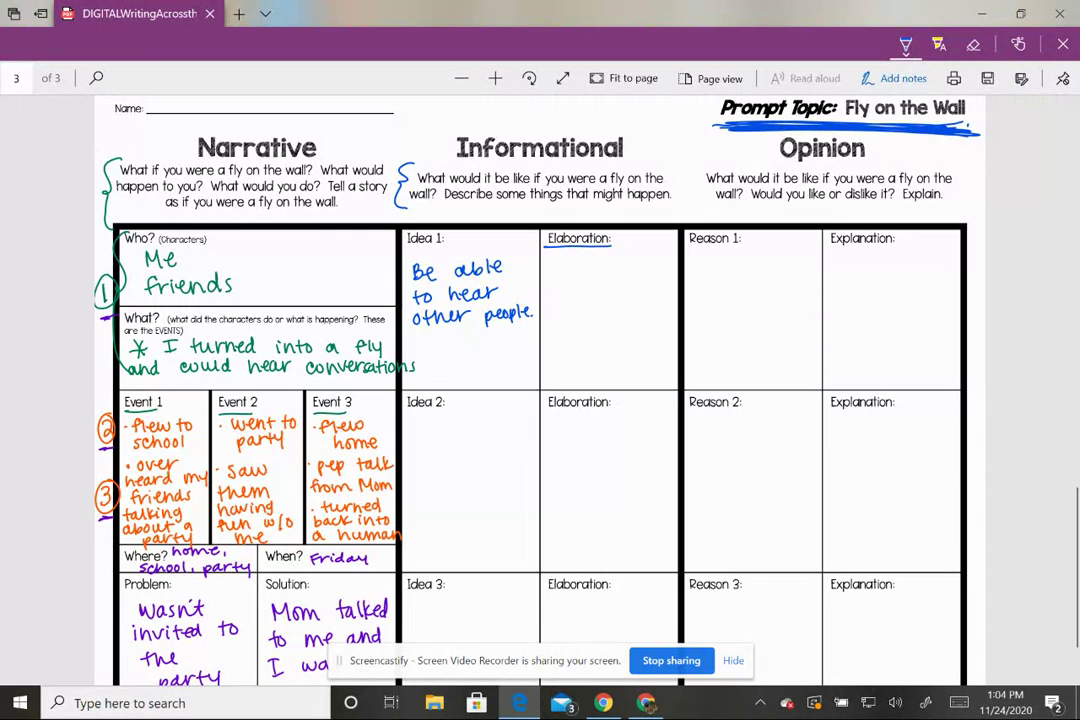
Underline the Elaboration heading beside Idea 1 and handwrite "- people wouldn't worry about a fly" beneath it.
drag(547, 243, 620, 246)
mouse_move(547, 264)
mouse_down()
mouse_move(617, 264)
mouse_move(565, 282)
mouse_move(607, 276)
mouse_move(630, 289)
mouse_up()
drag(633, 277, 632, 283)
mouse_move(549, 303)
mouse_down()
mouse_move(610, 316)
mouse_move(640, 306)
mouse_up()
key(ctrl+z)
drag(642, 294, 652, 306)
drag(654, 302, 670, 306)
drag(673, 295, 676, 307)
drag(558, 322, 580, 331)
drag(591, 320, 600, 327)
drag(603, 320, 612, 332)
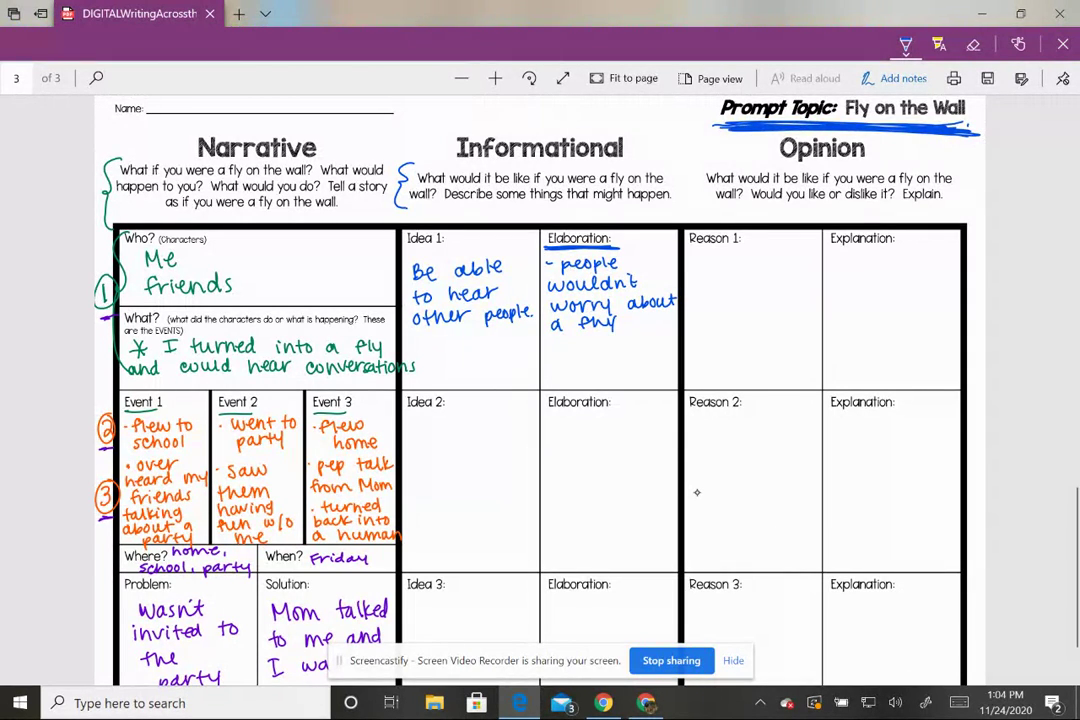
Continue the Idea 1 elaboration by handwriting "hearing what they have to say".
mouse_move(548, 334)
mouse_down()
mouse_move(556, 350)
mouse_move(590, 342)
mouse_up()
mouse_move(593, 342)
mouse_down()
mouse_move(609, 356)
mouse_move(637, 337)
mouse_move(669, 347)
mouse_up()
drag(663, 337, 673, 336)
mouse_move(552, 356)
mouse_down()
mouse_move(553, 369)
mouse_move(557, 361)
mouse_up()
mouse_move(561, 355)
mouse_down()
mouse_move(571, 369)
mouse_move(627, 365)
mouse_up()
drag(633, 356, 655, 355)
drag(565, 370, 567, 382)
drag(574, 377, 596, 381)
drag(602, 376, 623, 383)
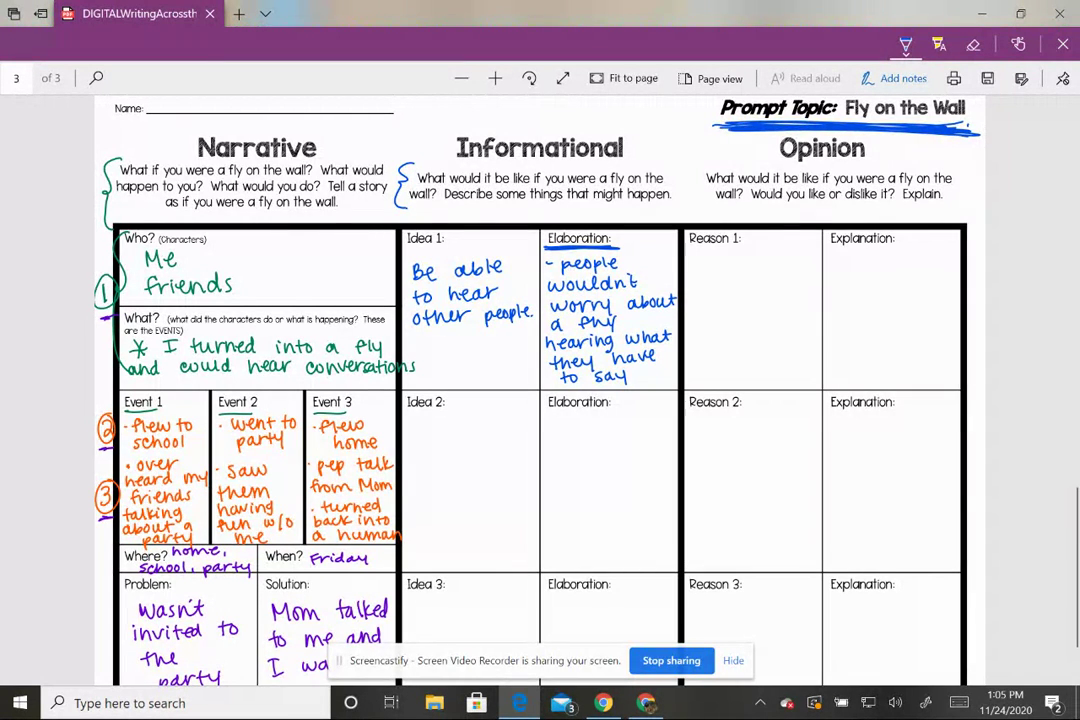
Underline the Idea 2 heading and handwrite "Nature" beneath it in blue.
scroll(540, 380, down, 2)
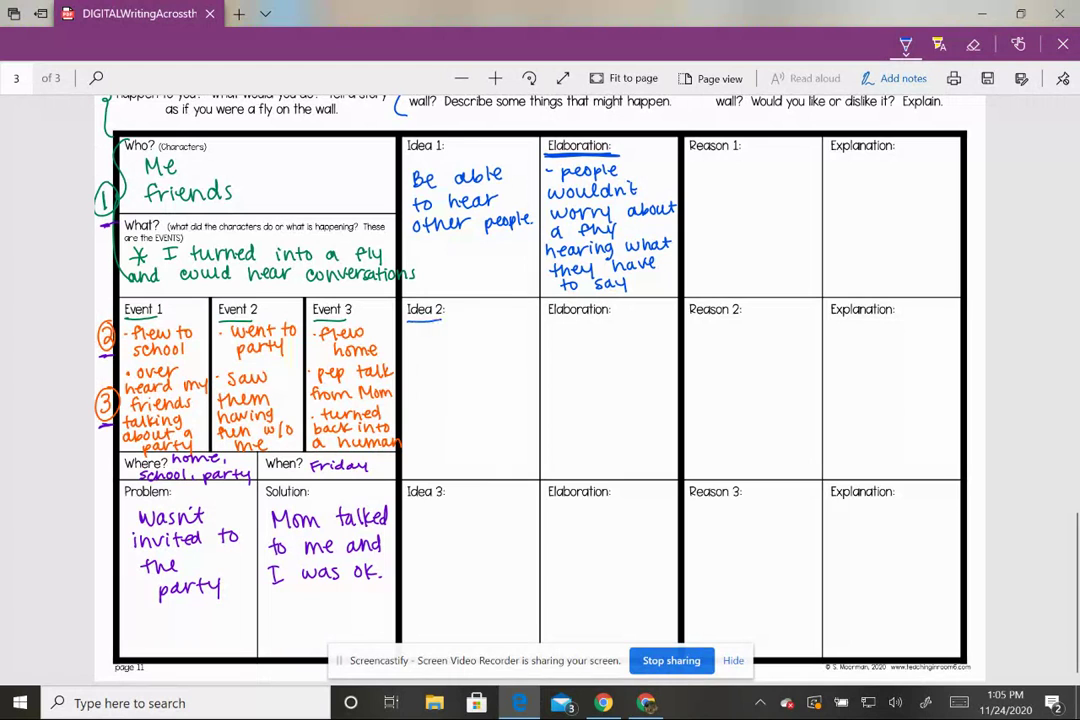
mouse_move(405, 321)
mouse_down()
mouse_move(442, 319)
mouse_move(420, 346)
mouse_move(434, 349)
mouse_move(436, 334)
mouse_move(470, 349)
mouse_move(500, 345)
mouse_up()
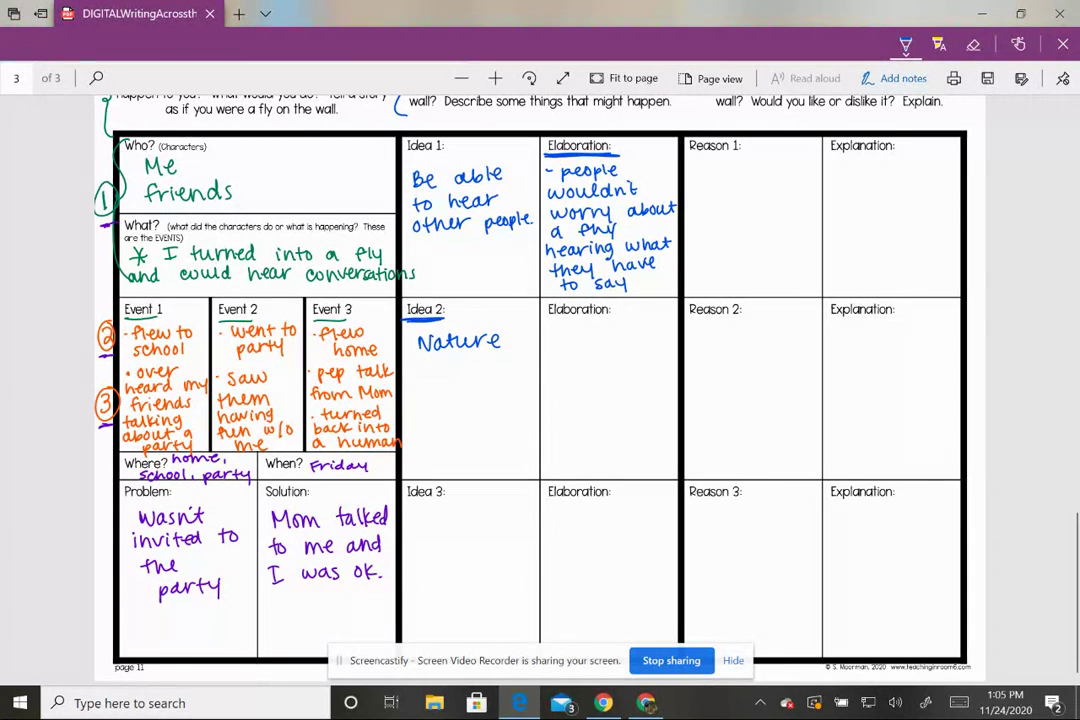
scroll(540, 390, up, 1)
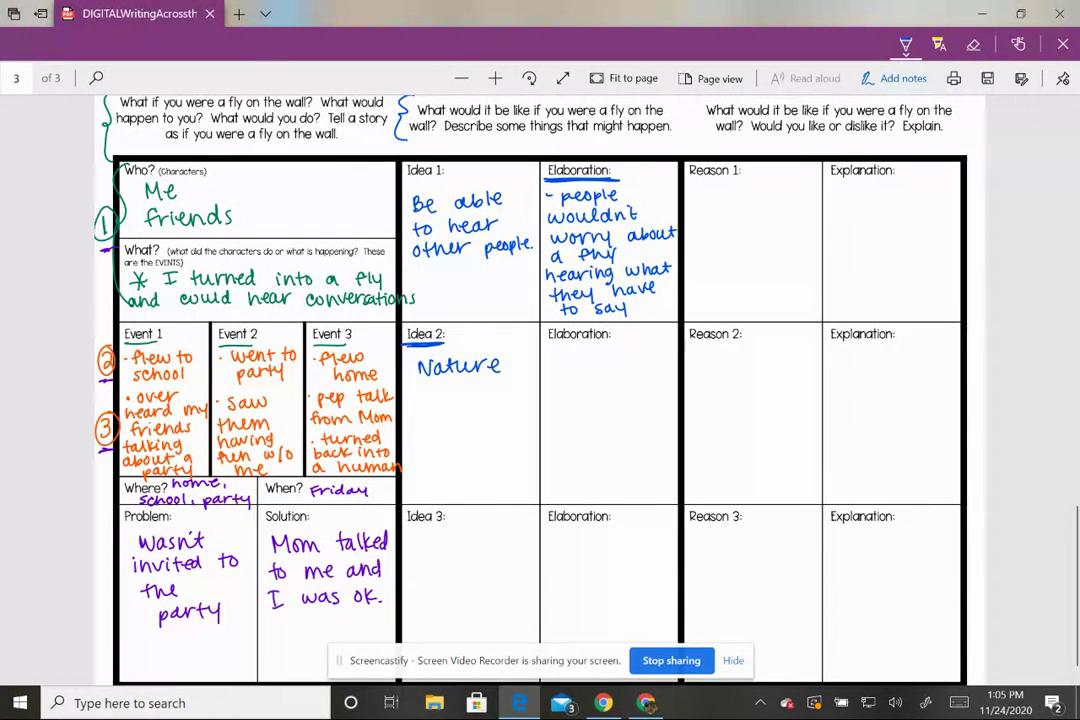
scroll(540, 390, down, 1)
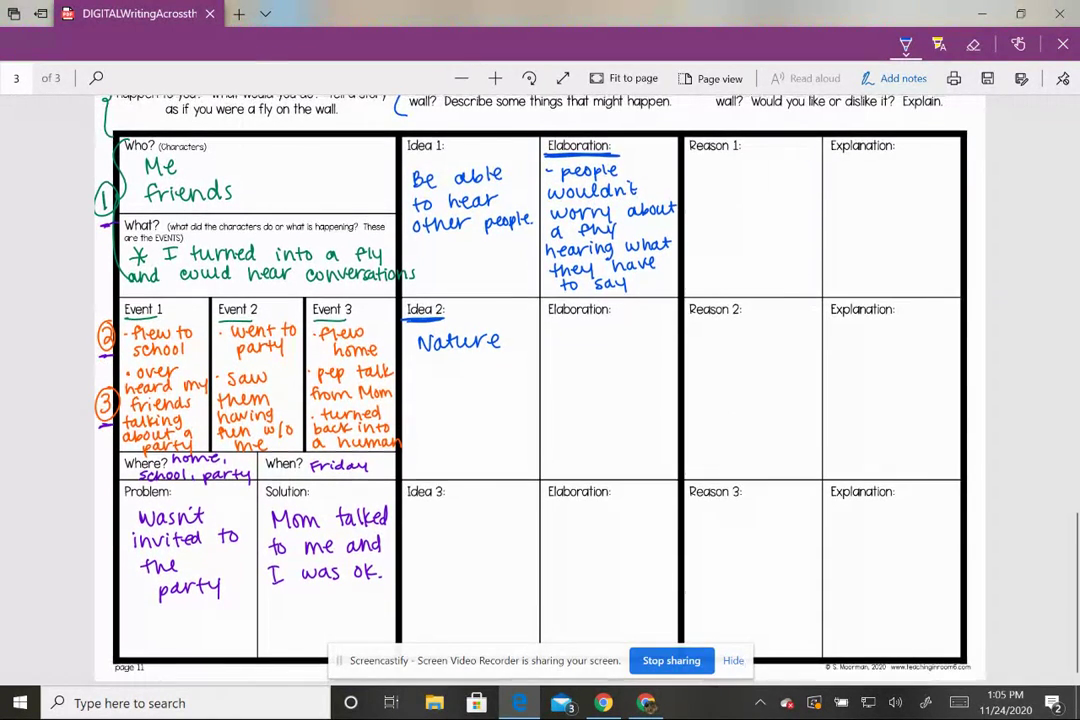
Handwrite "Secret" in the Idea 3 box, and mark both "Nature" and "Secret" with a wavy underline and an asterisk.
mouse_move(438, 508)
mouse_down()
mouse_move(424, 527)
mouse_move(470, 527)
mouse_up()
mouse_move(473, 526)
mouse_down()
mouse_move(481, 515)
mouse_move(500, 528)
mouse_up()
drag(492, 515, 506, 513)
drag(417, 537, 505, 528)
drag(417, 351, 505, 346)
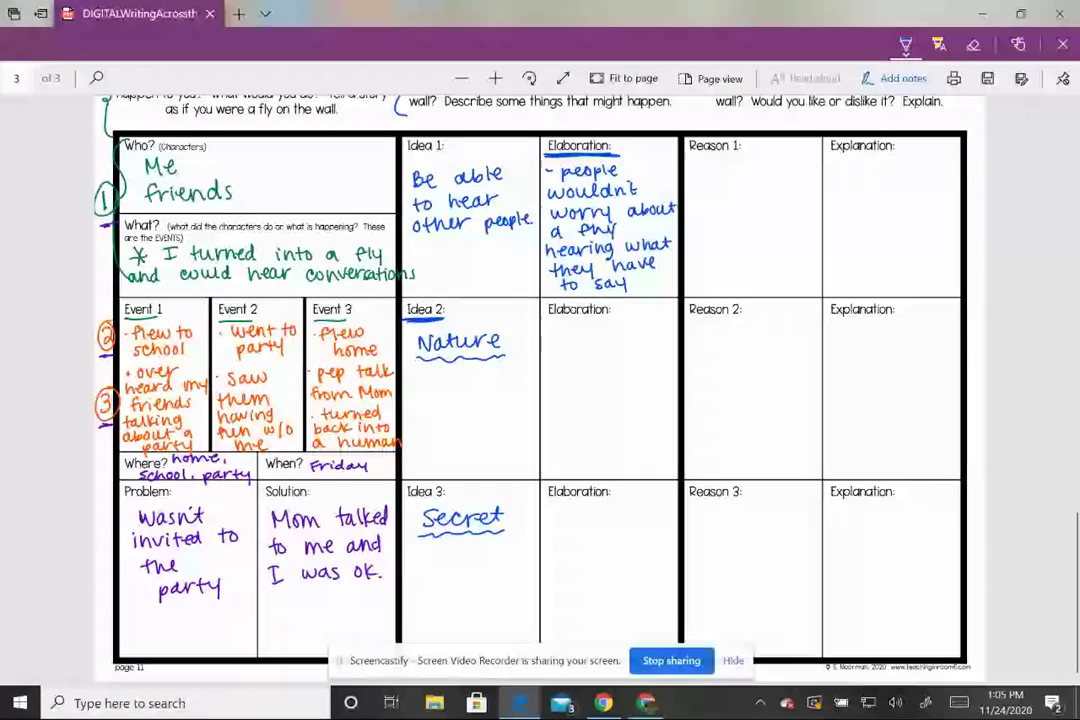
drag(406, 337, 416, 350)
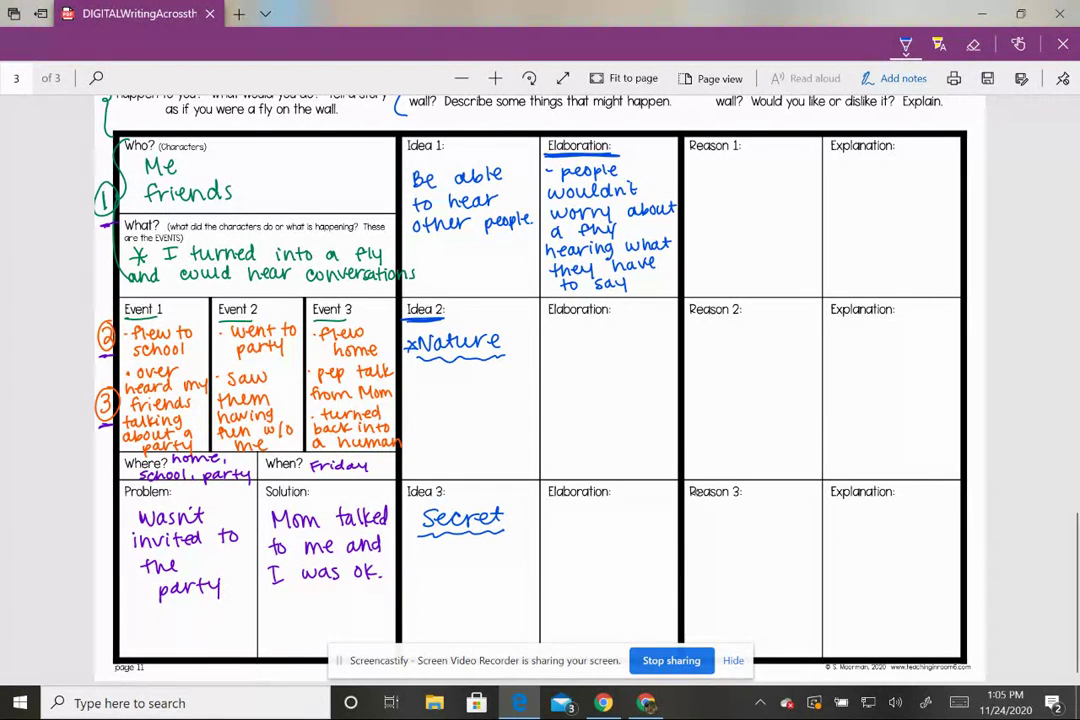
drag(412, 511, 421, 518)
Draw blue arrows from the Idea 2 and Idea 3 boxes toward their Elaboration boxes.
drag(528, 472, 562, 472)
drag(554, 467, 555, 477)
drag(531, 524, 553, 524)
drag(546, 518, 546, 530)
Switch the pen to yellow-orange, circle the Idea 1 and Elaboration pair, and label it with a circled 1.
scroll(540, 380, up, 1)
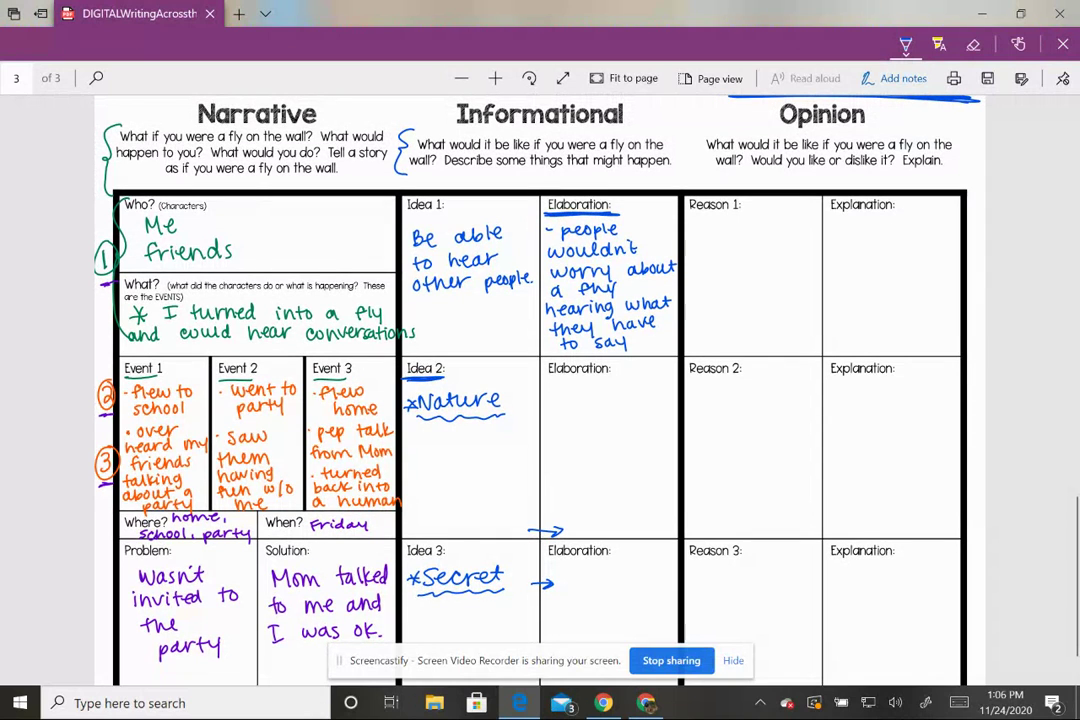
click(905, 44)
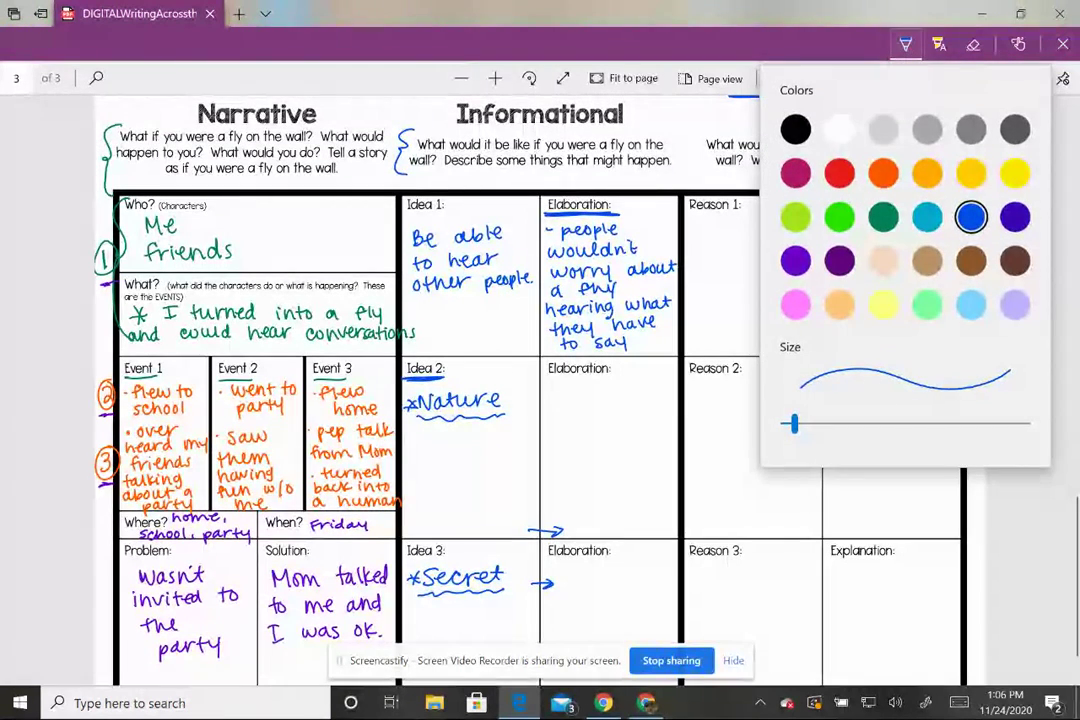
click(905, 44)
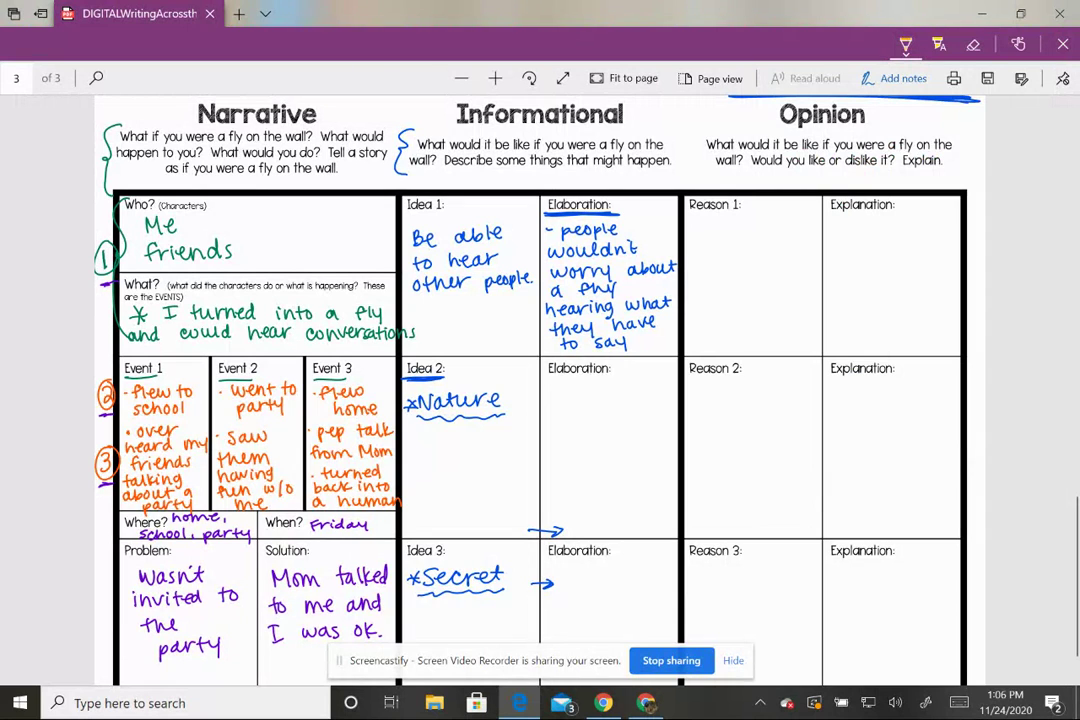
mouse_move(660, 198)
mouse_down()
mouse_move(440, 180)
mouse_move(630, 350)
mouse_move(688, 255)
mouse_up()
drag(487, 306, 485, 306)
drag(486, 313, 487, 334)
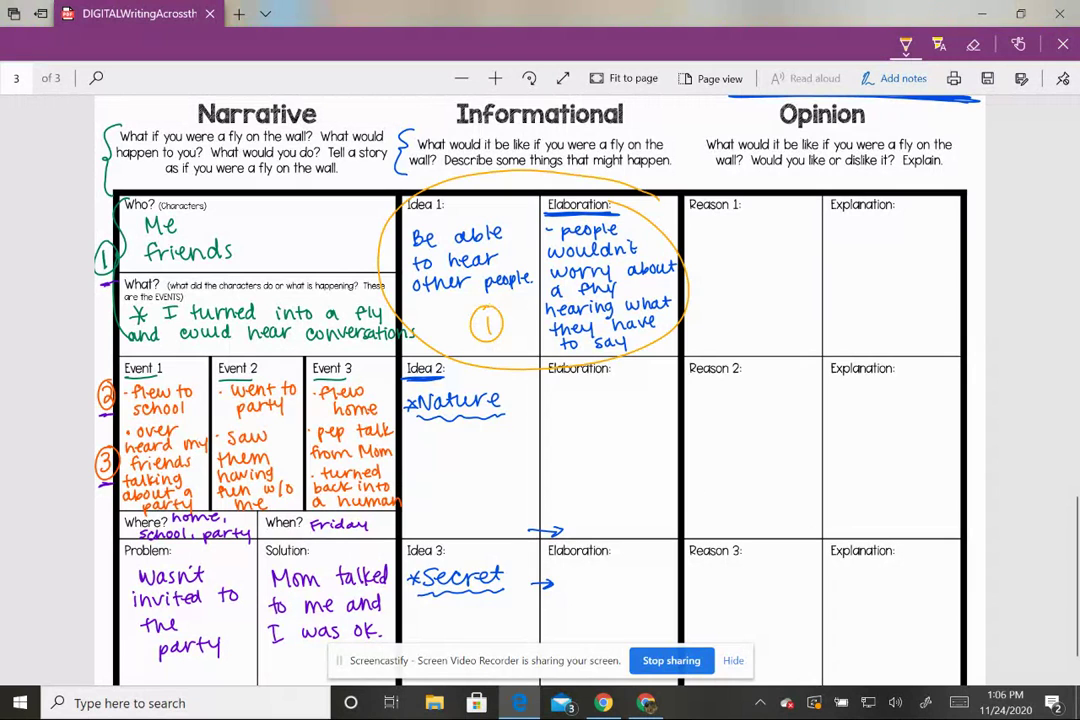
Circle the Idea 2 and Idea 3 rows with their Elaboration boxes, labelling them with a circled 2 and 3.
mouse_move(600, 357)
mouse_down()
mouse_move(405, 390)
mouse_move(440, 500)
mouse_move(659, 363)
mouse_move(632, 405)
mouse_move(620, 377)
mouse_up()
scroll(540, 400, down, 2)
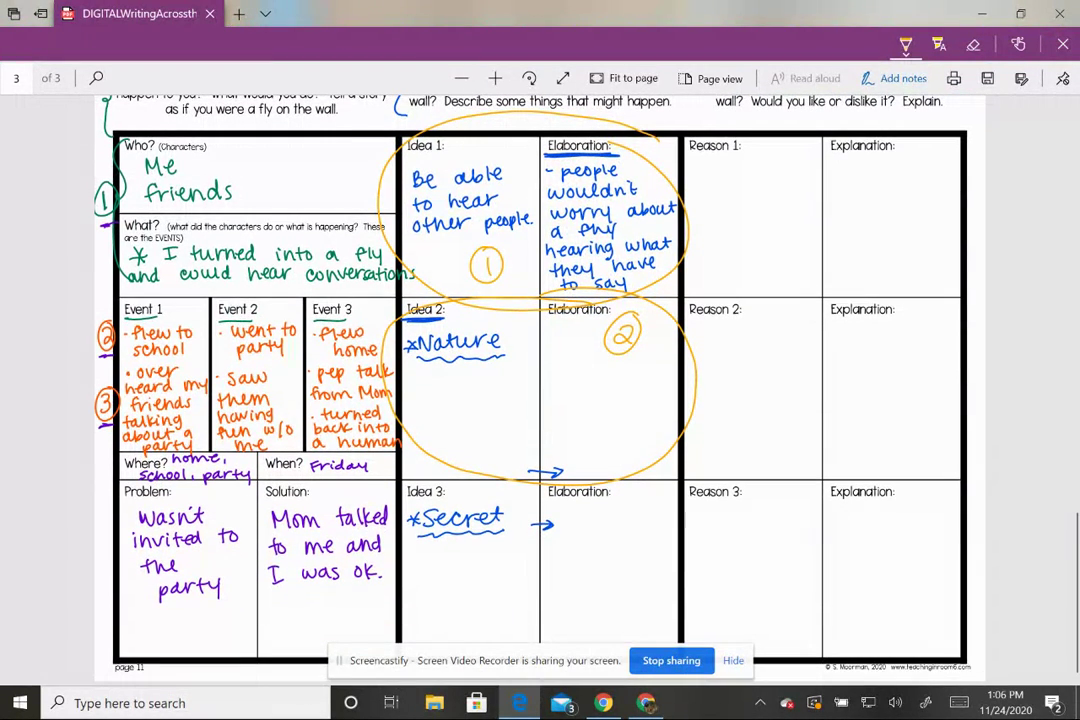
mouse_move(621, 480)
mouse_down()
mouse_move(405, 590)
mouse_move(685, 530)
mouse_move(625, 478)
mouse_move(622, 545)
mouse_move(630, 514)
mouse_up()
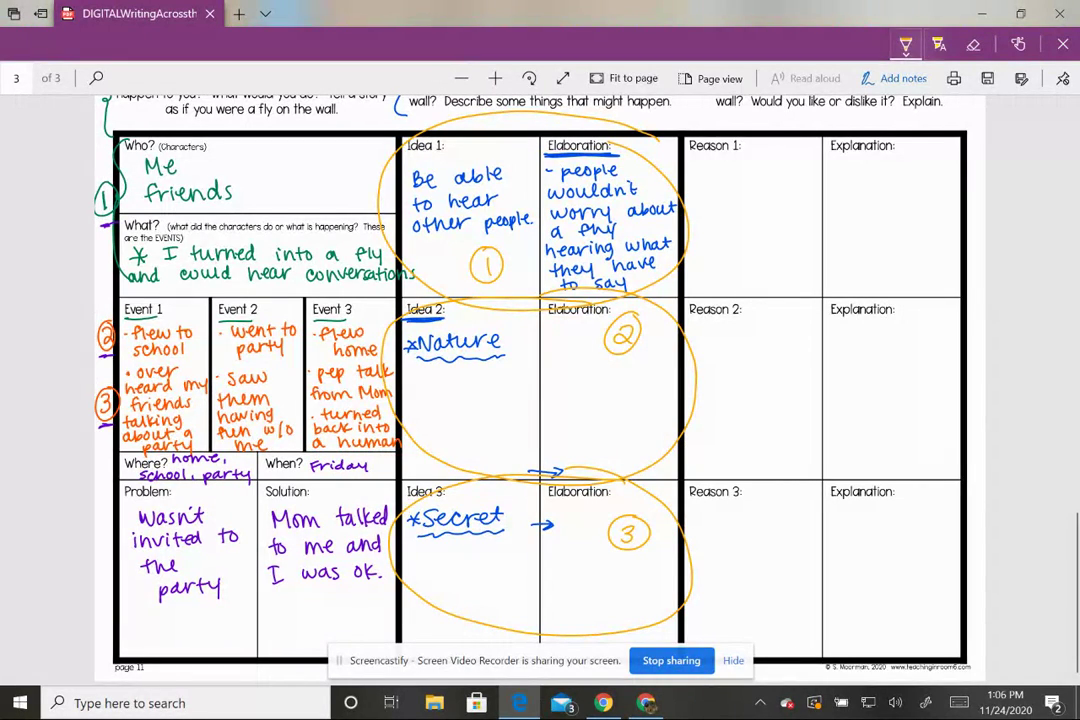
scroll(540, 380, up, 1)
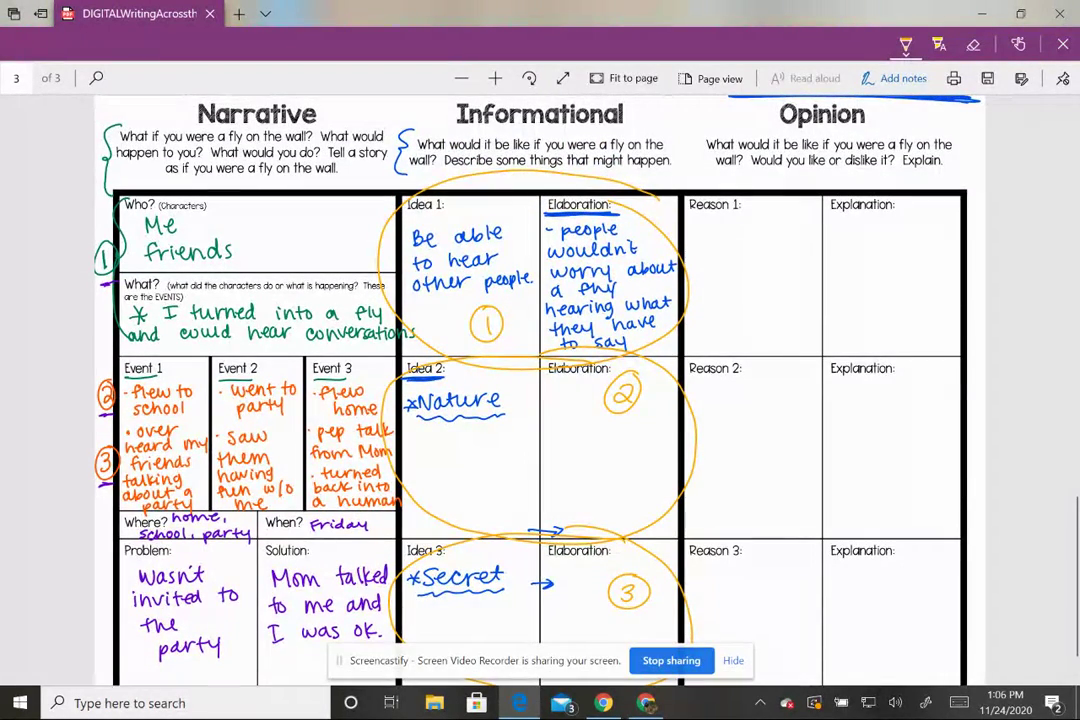
scroll(540, 380, up, 1)
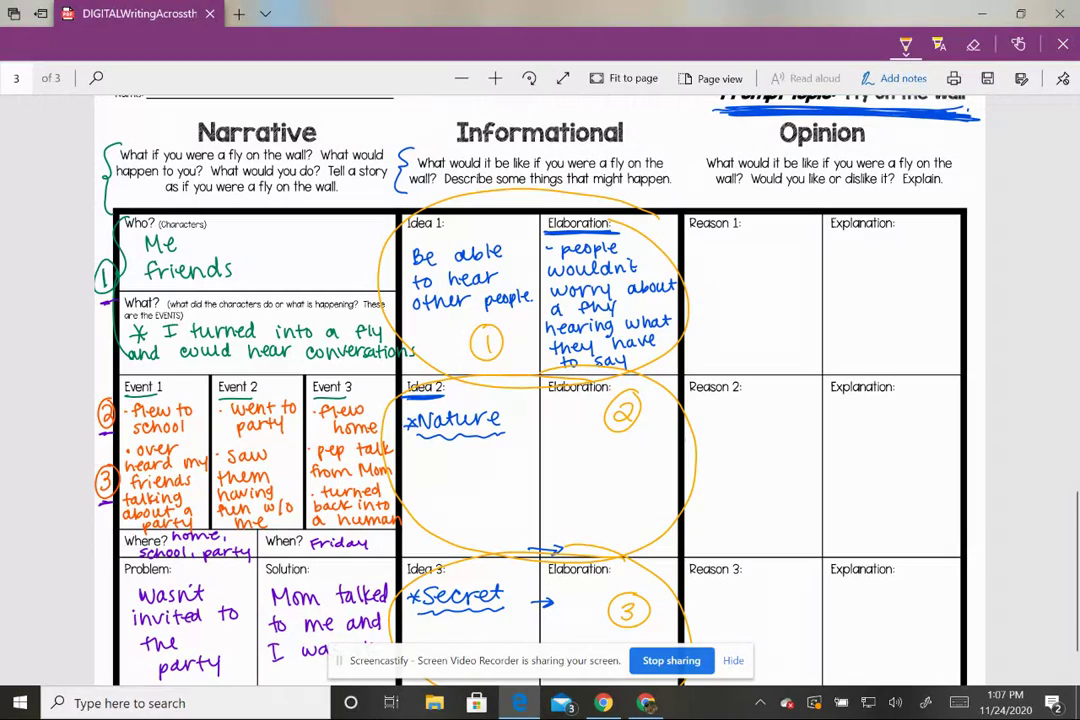
scroll(540, 380, down, 1)
scroll(540, 380, up, 2)
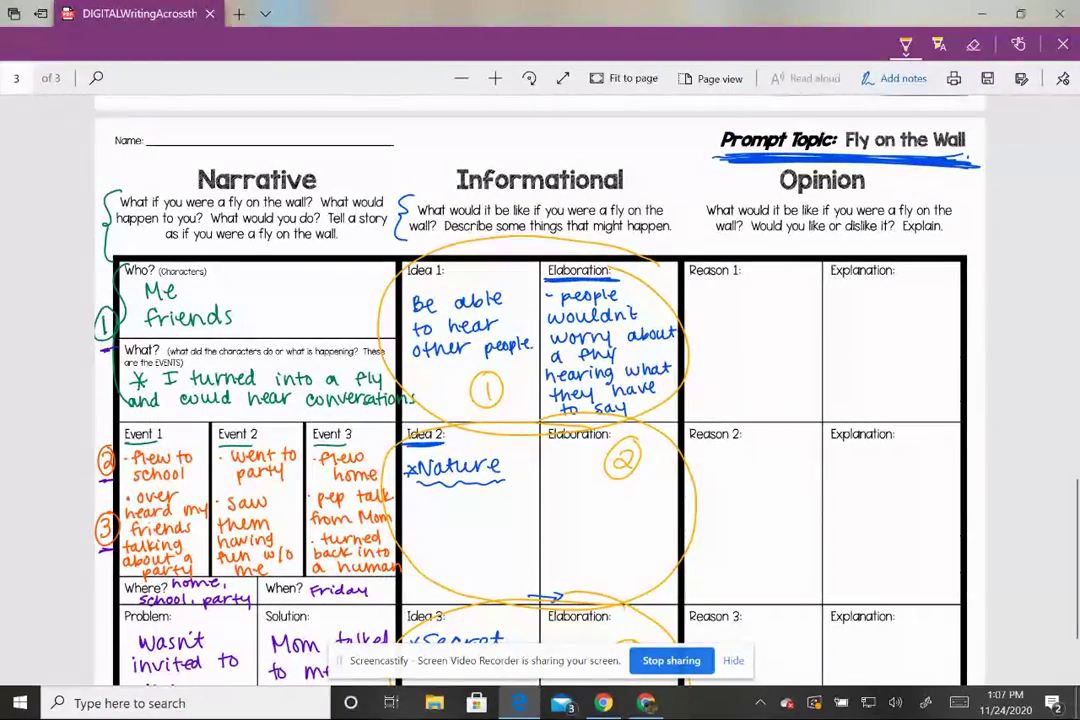
scroll(540, 380, down, 1)
scroll(540, 380, down, 1)
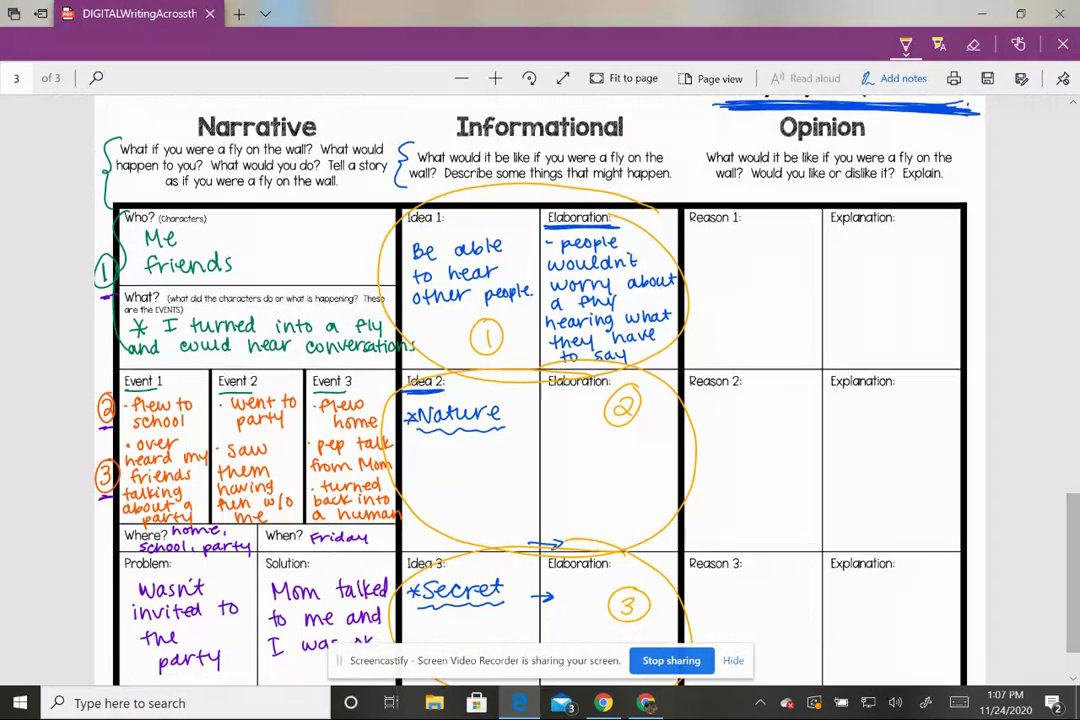
scroll(540, 380, down, 2)
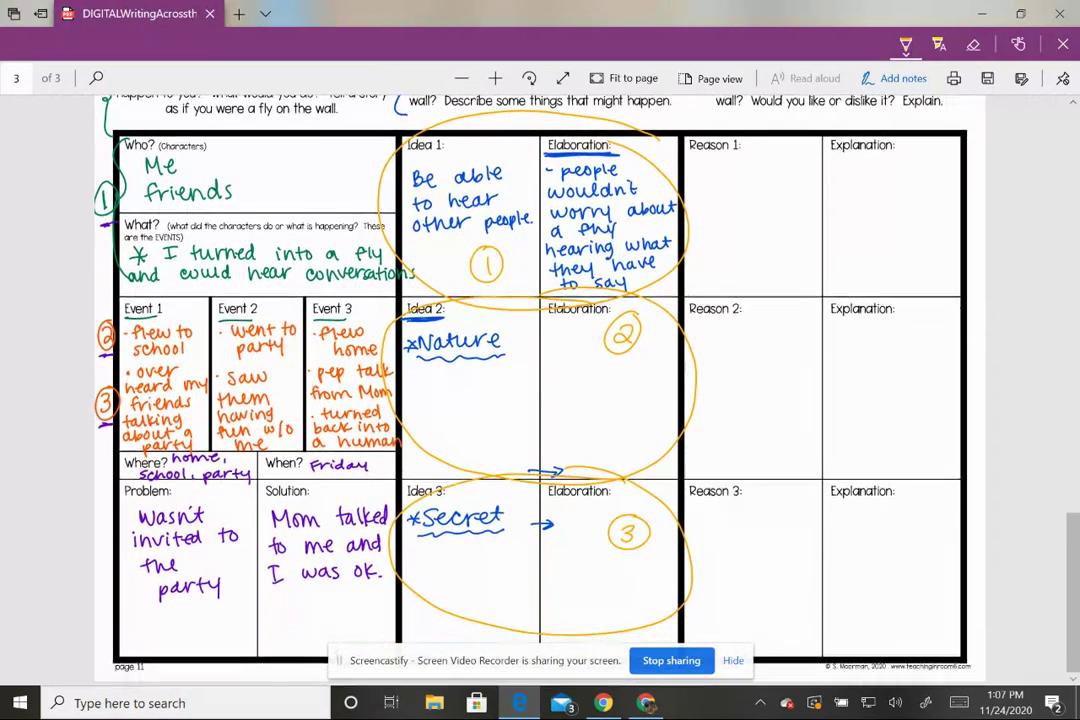
scroll(540, 380, up, 1)
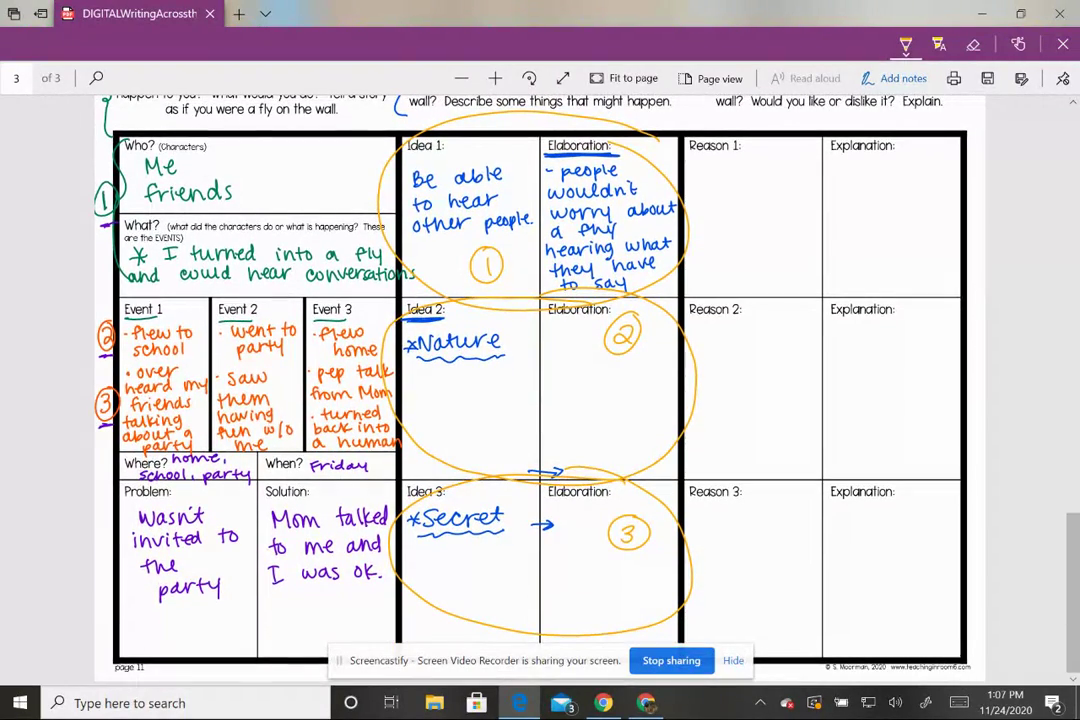